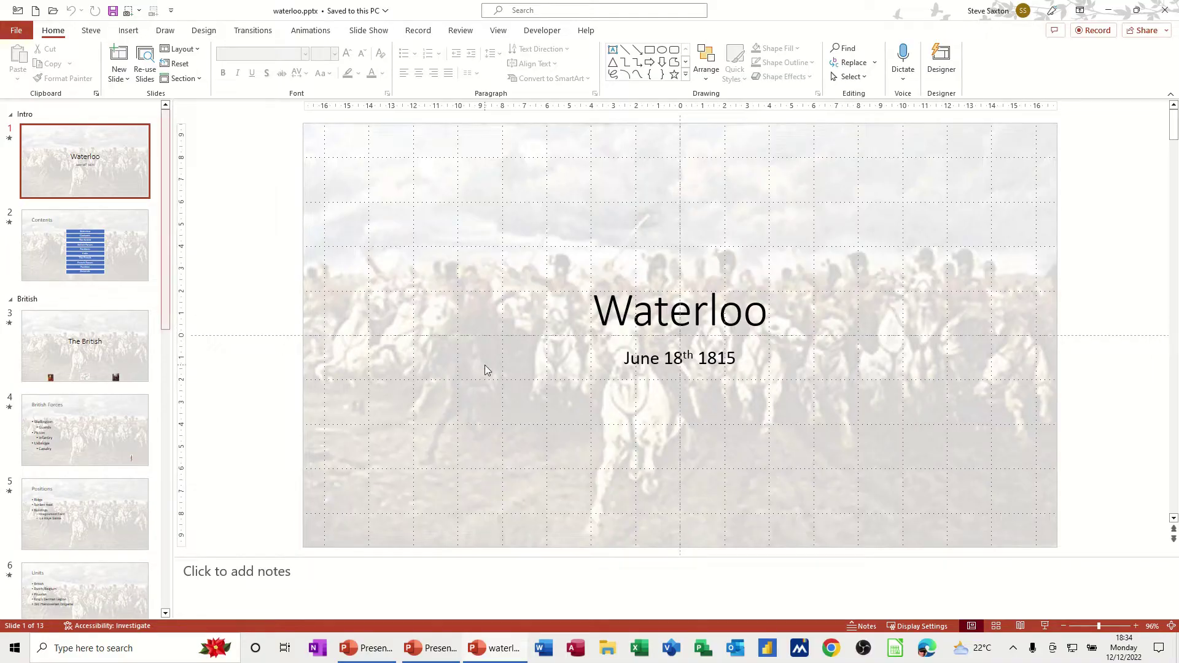
- Switch the ribbon to the Insert tab to reach the insertion commands
click(128, 31)
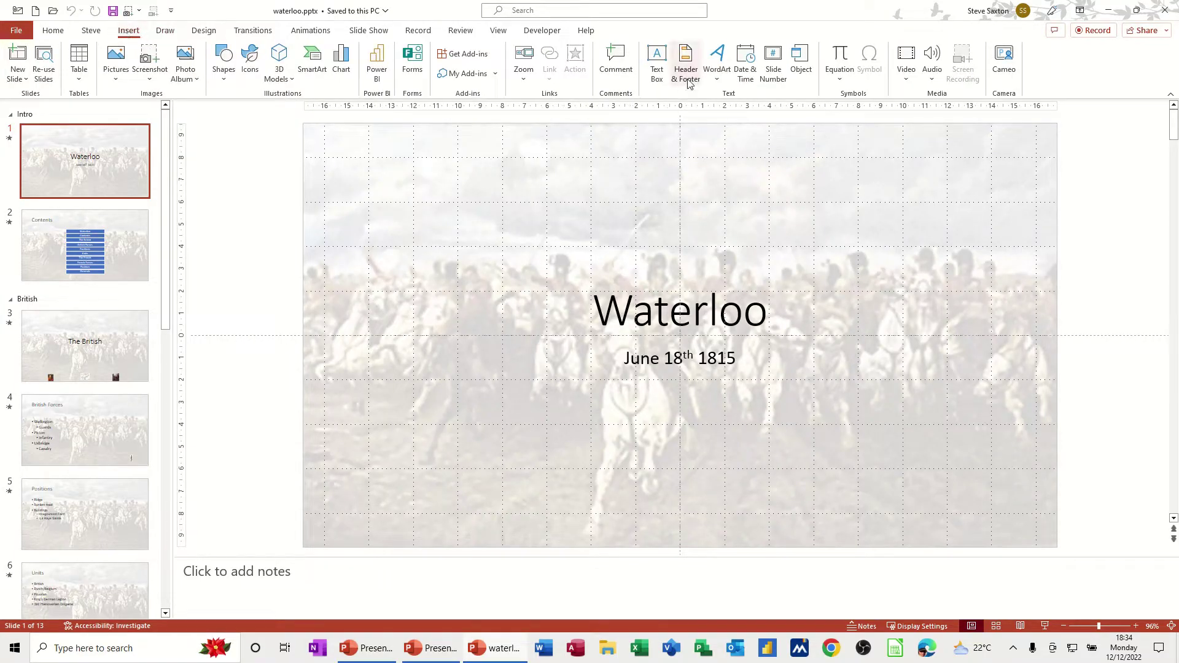
- In Header and Footer, check the Notes and Handouts tab, then enable slide date and time
click(687, 60)
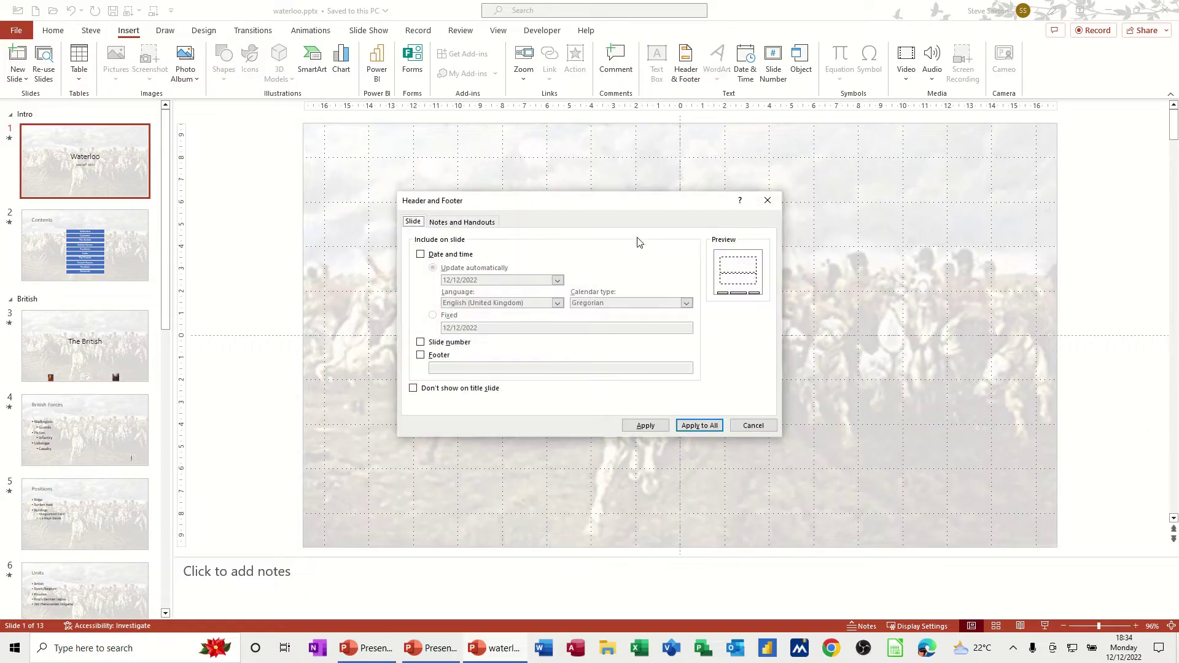
drag(587, 205, 638, 185)
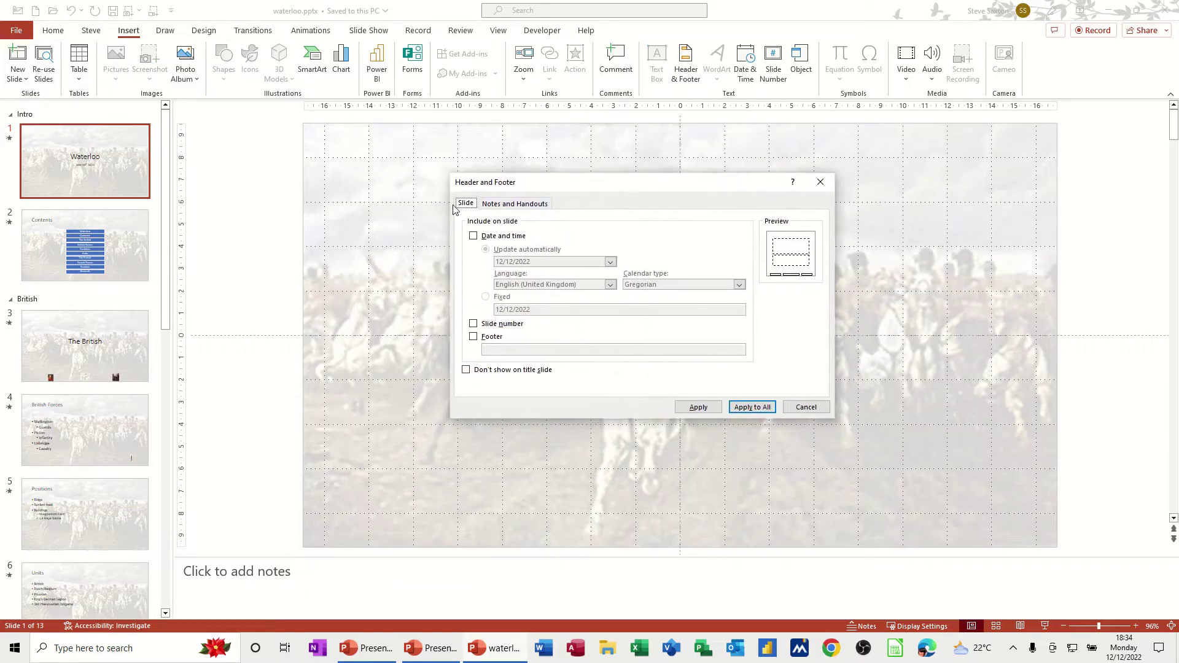
key(Tab)
click(507, 205)
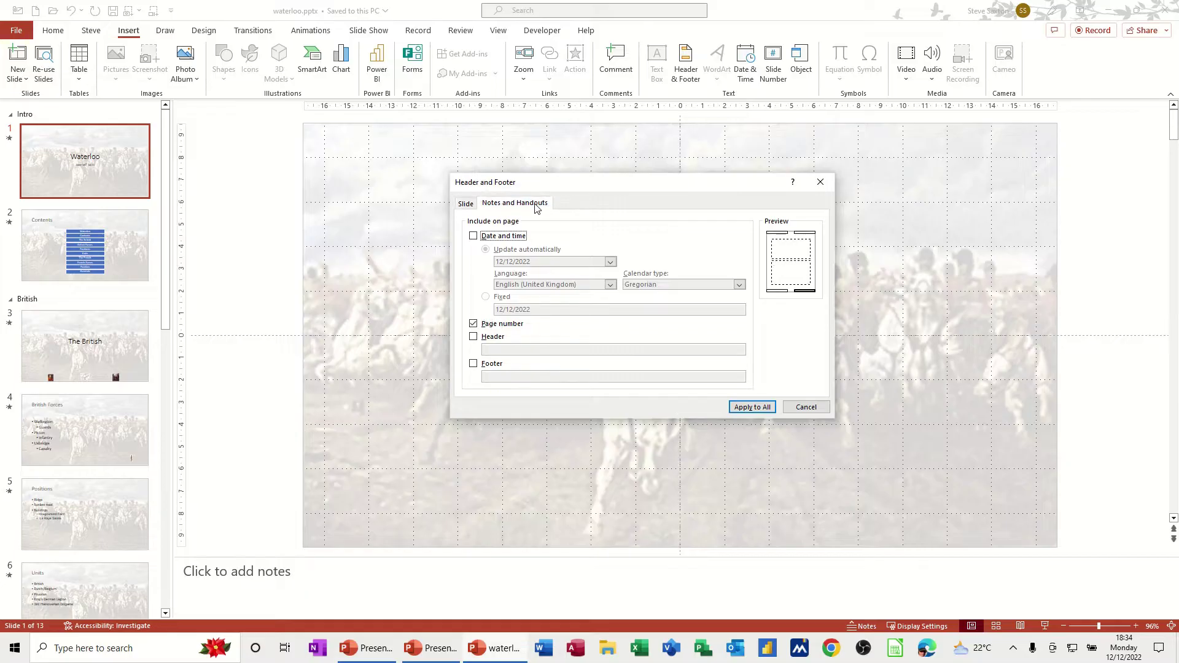
click(465, 204)
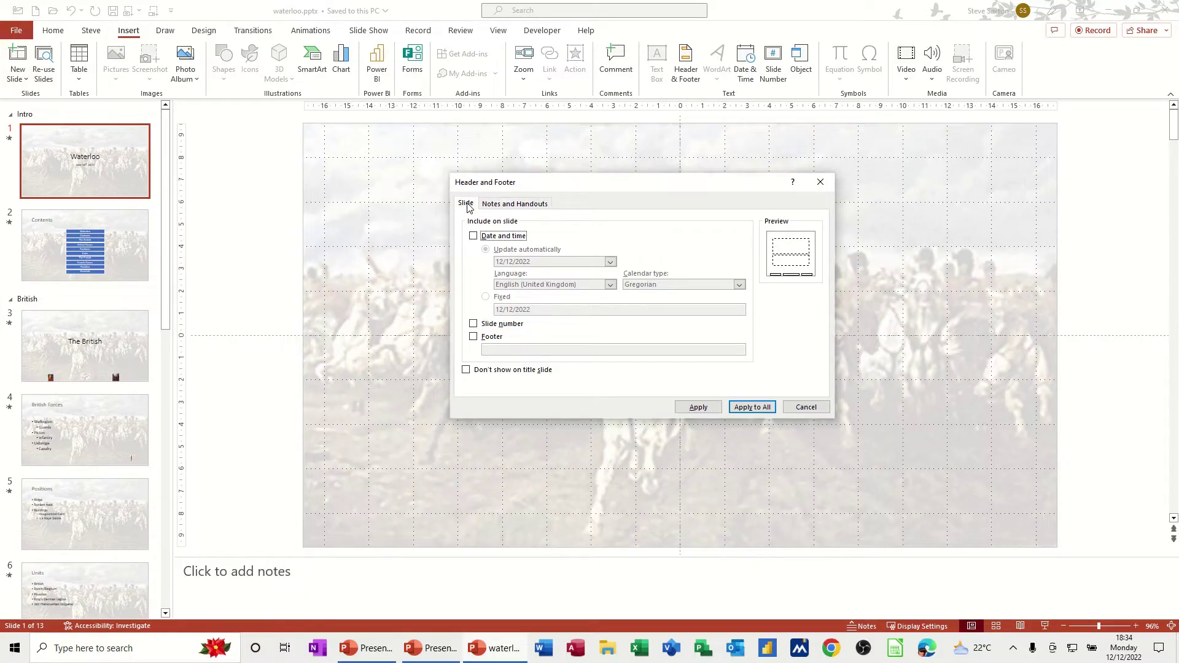
click(473, 237)
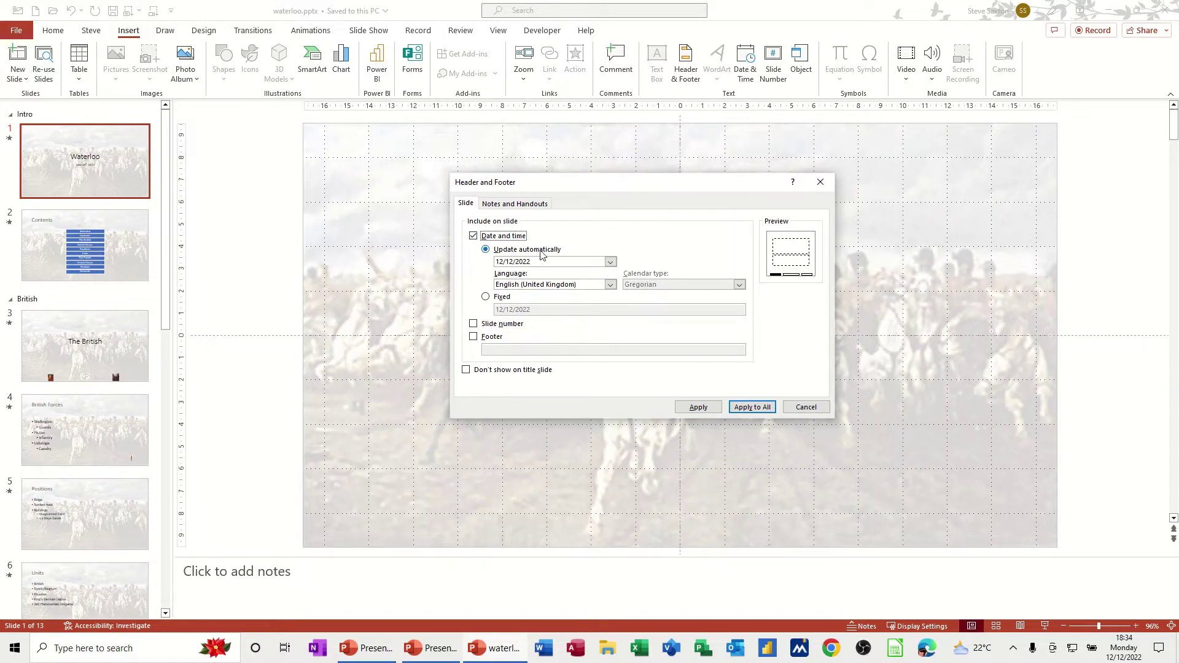
click(610, 263)
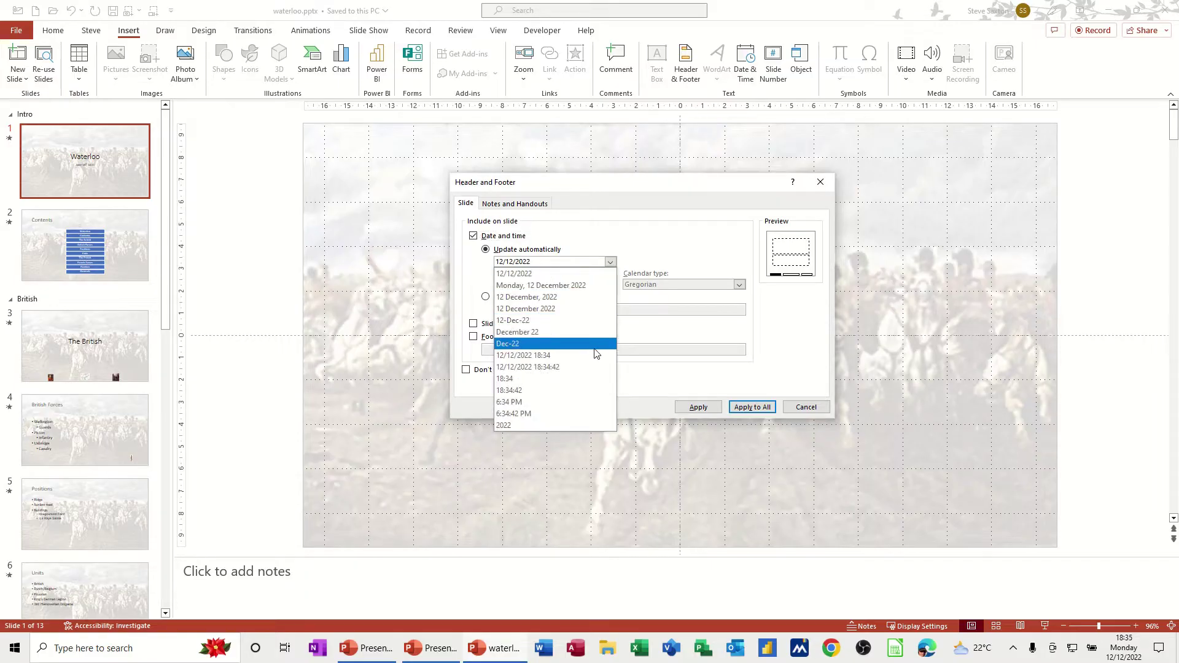
click(614, 263)
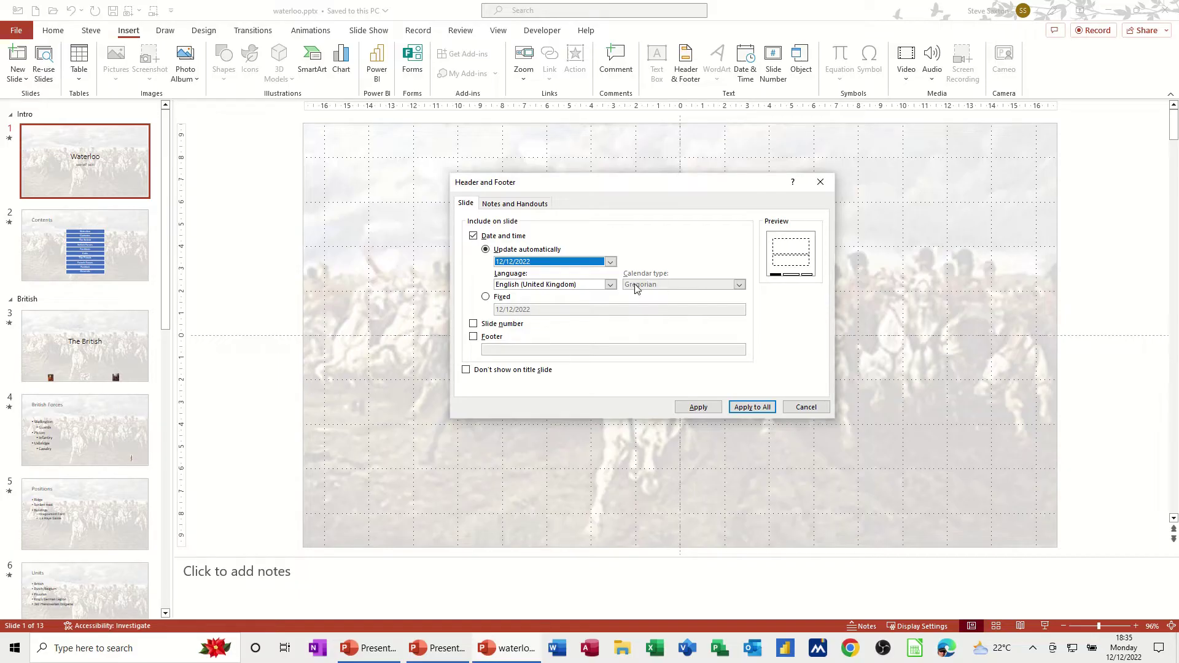
click(610, 285)
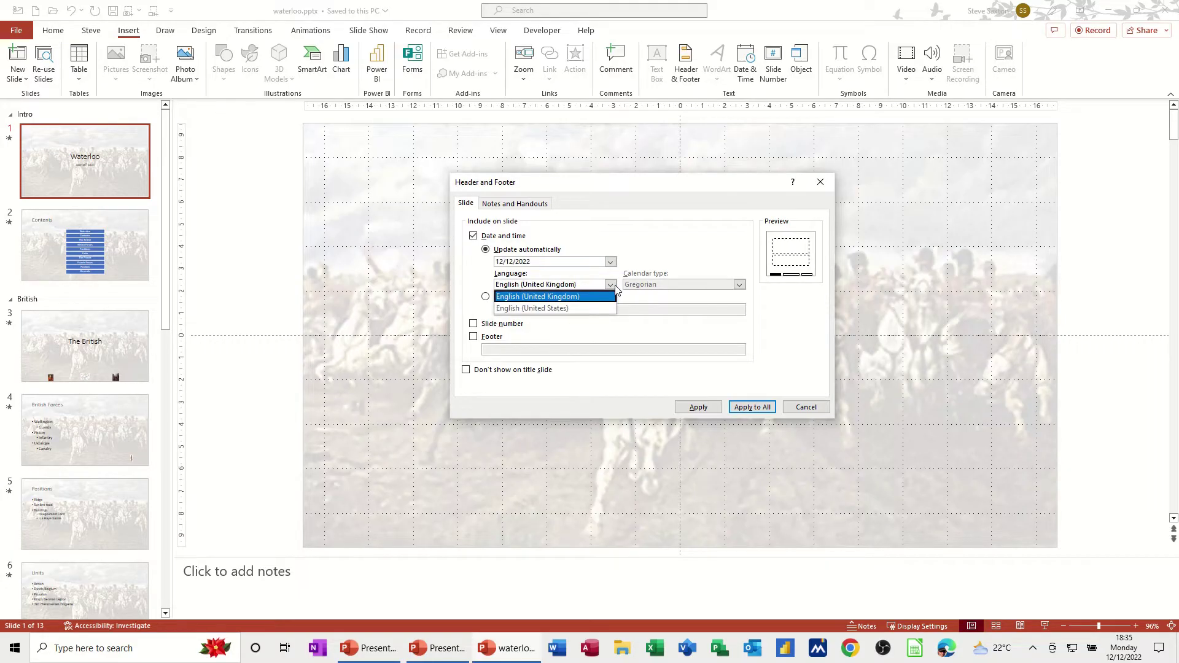
click(614, 286)
click(485, 298)
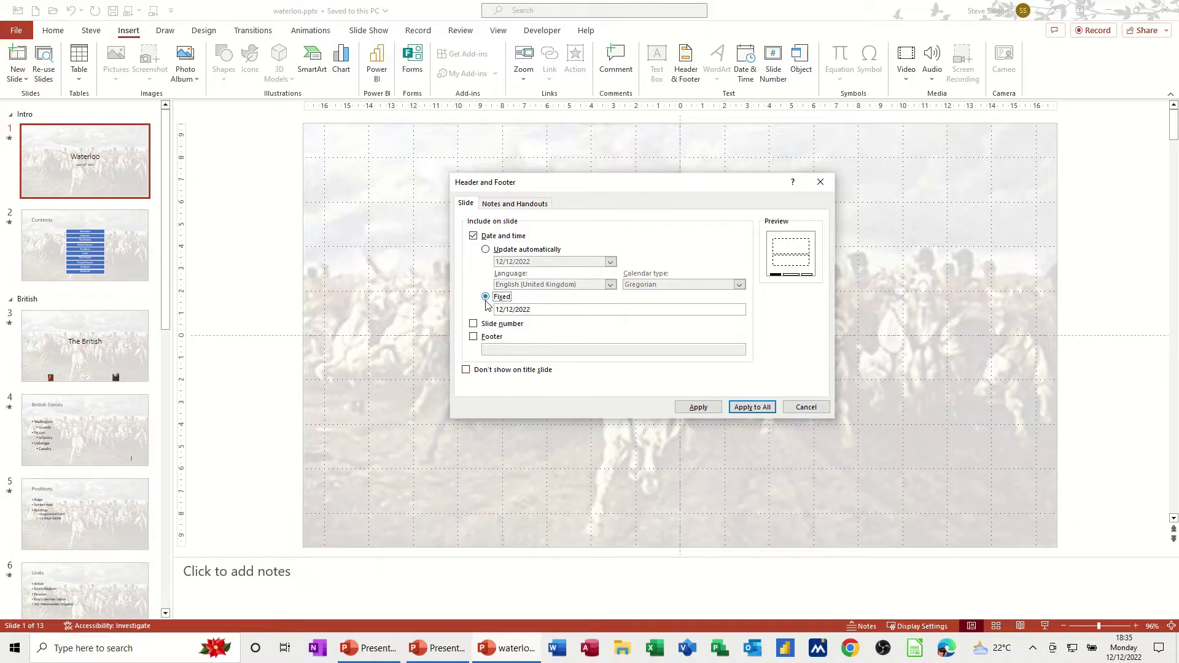
click(486, 250)
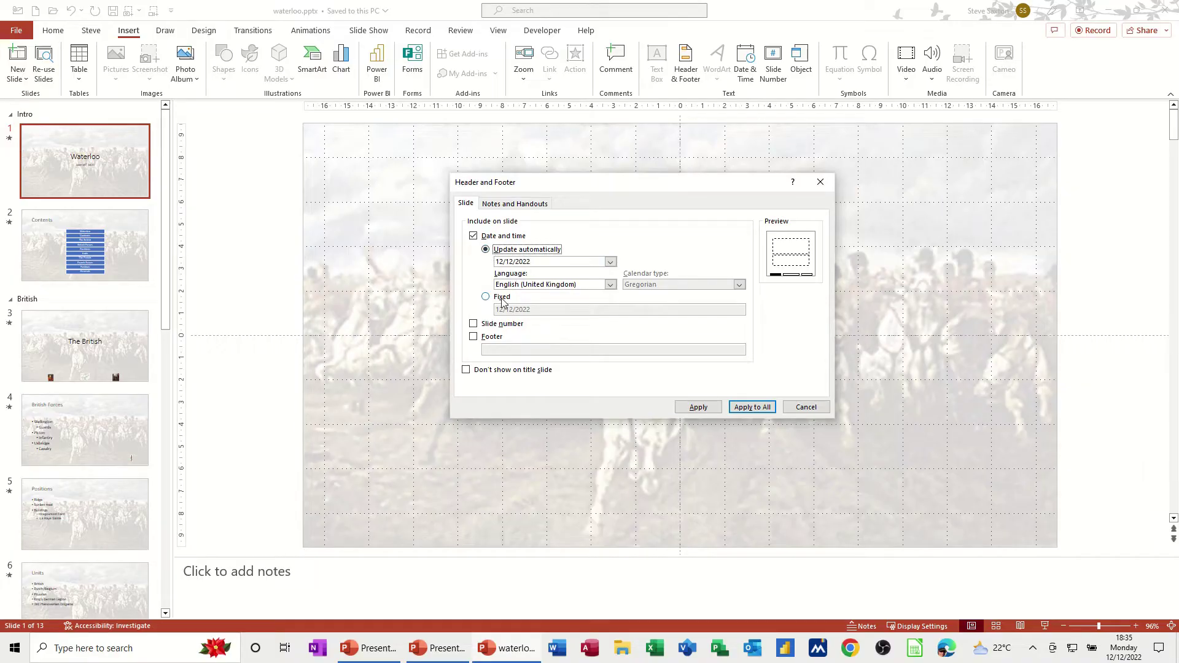
- Apply slide numbers and a 'Presented by' presenter-name footer to all slides, checking slide 4
click(475, 326)
click(474, 338)
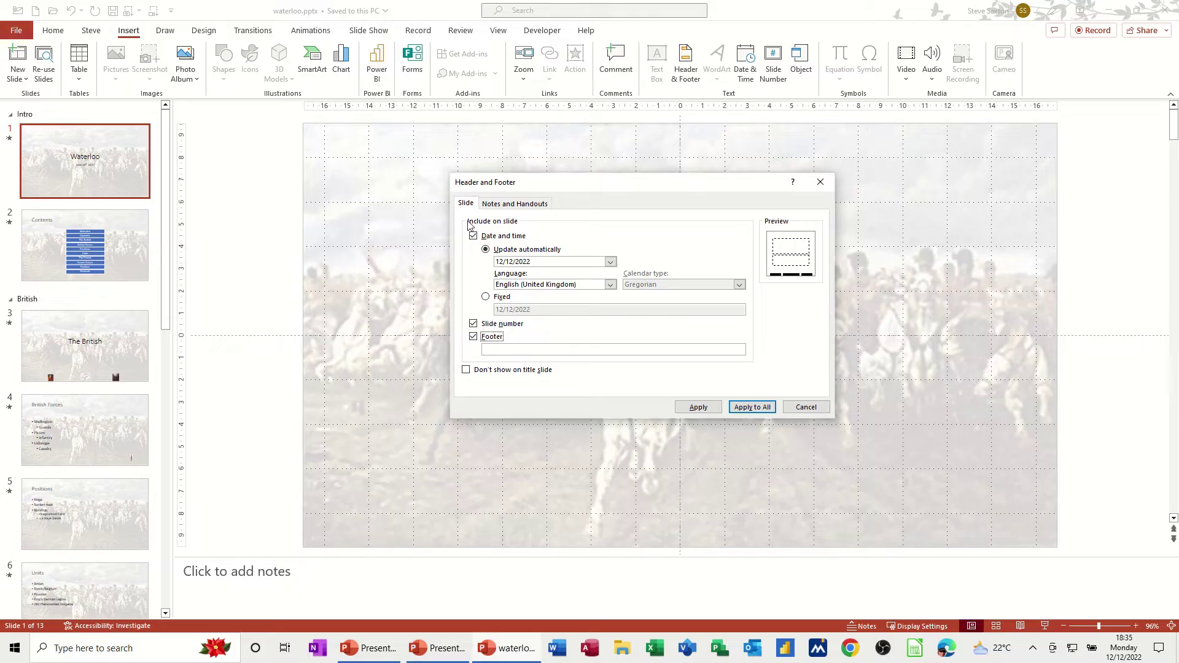
click(506, 350)
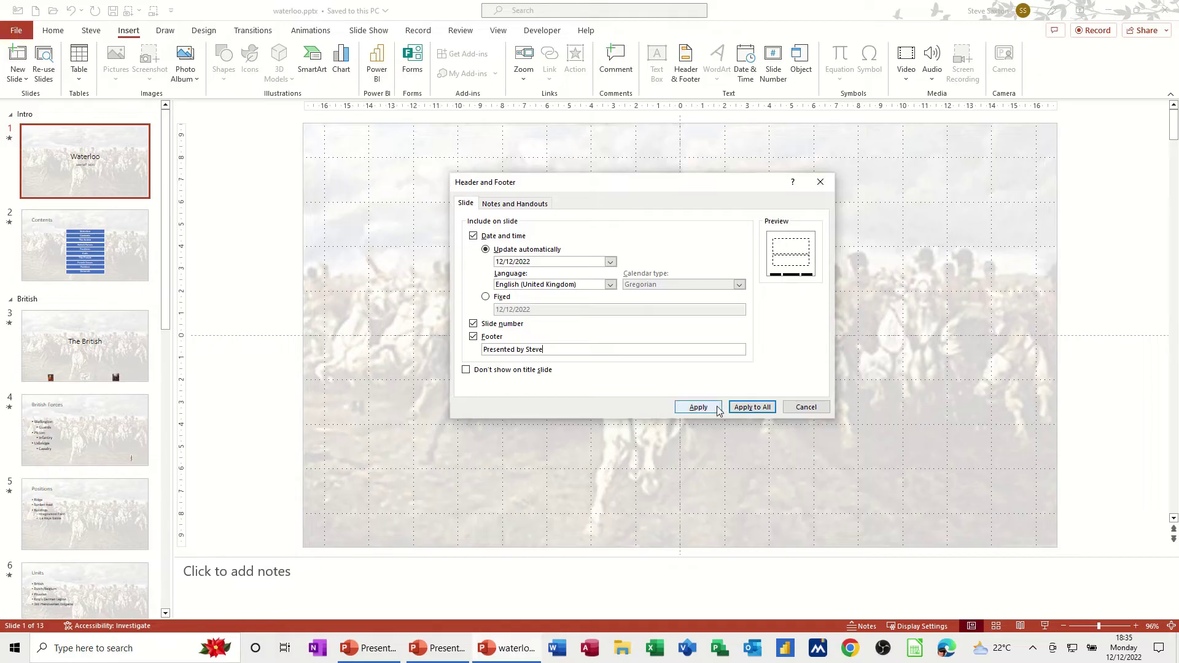
click(744, 406)
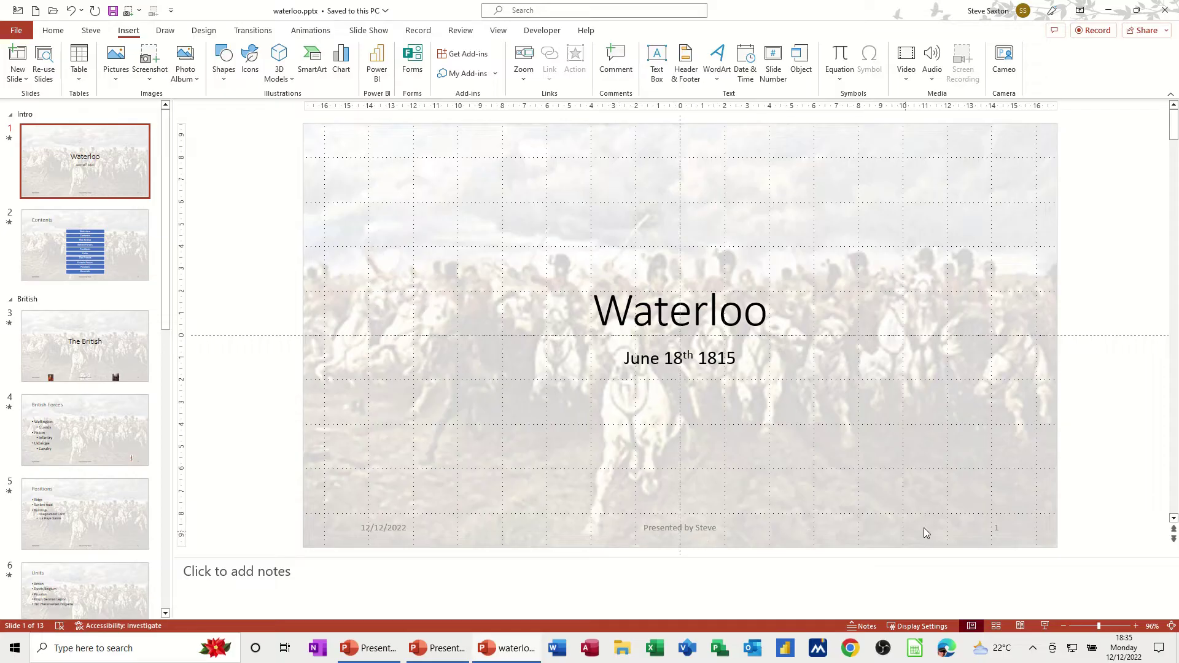
click(104, 425)
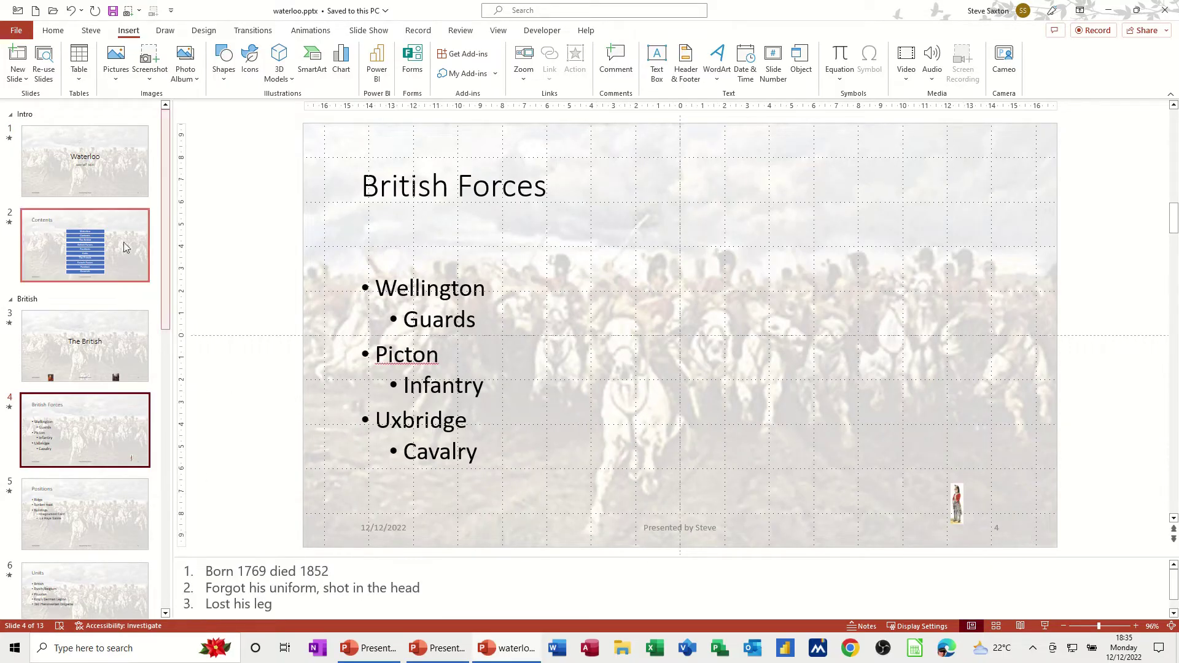
click(119, 181)
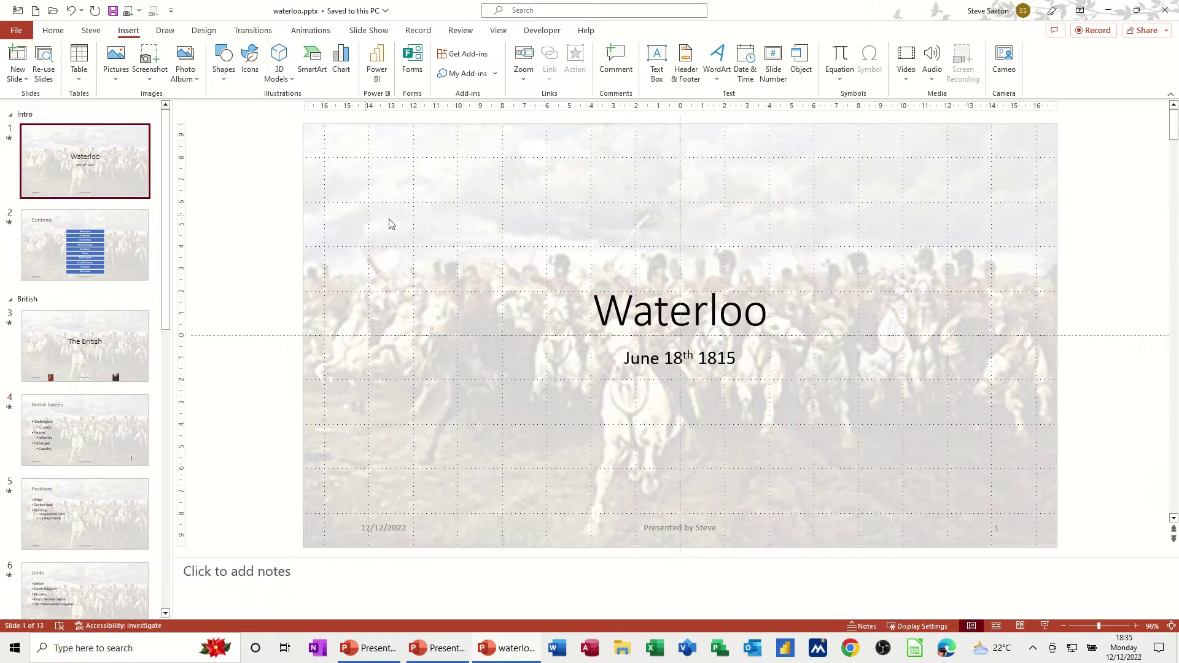
- Apply date, header 'IT's Easy Training' and a presenter-name footer to all notes and handouts
click(685, 61)
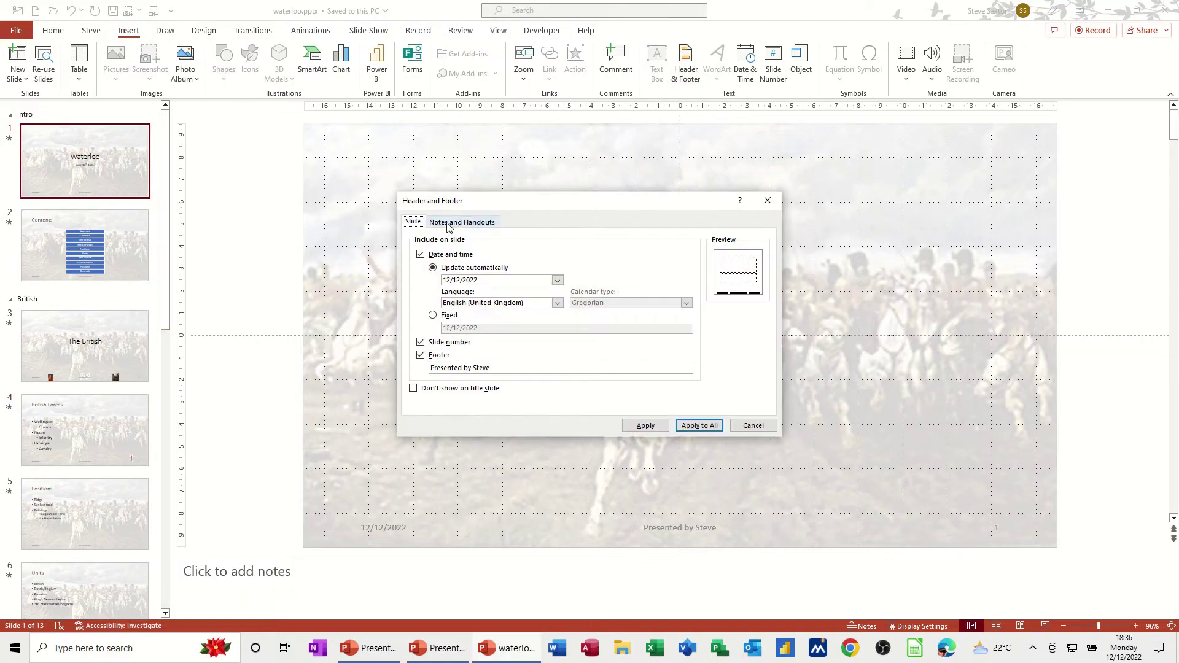
click(447, 224)
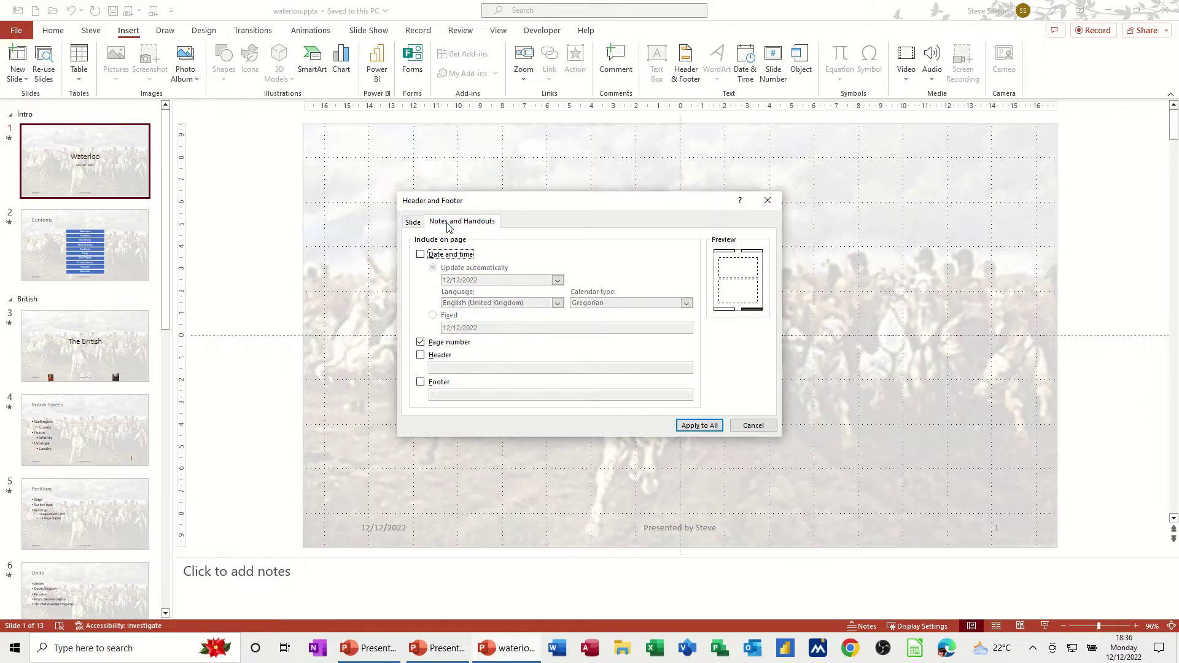
click(421, 255)
click(420, 255)
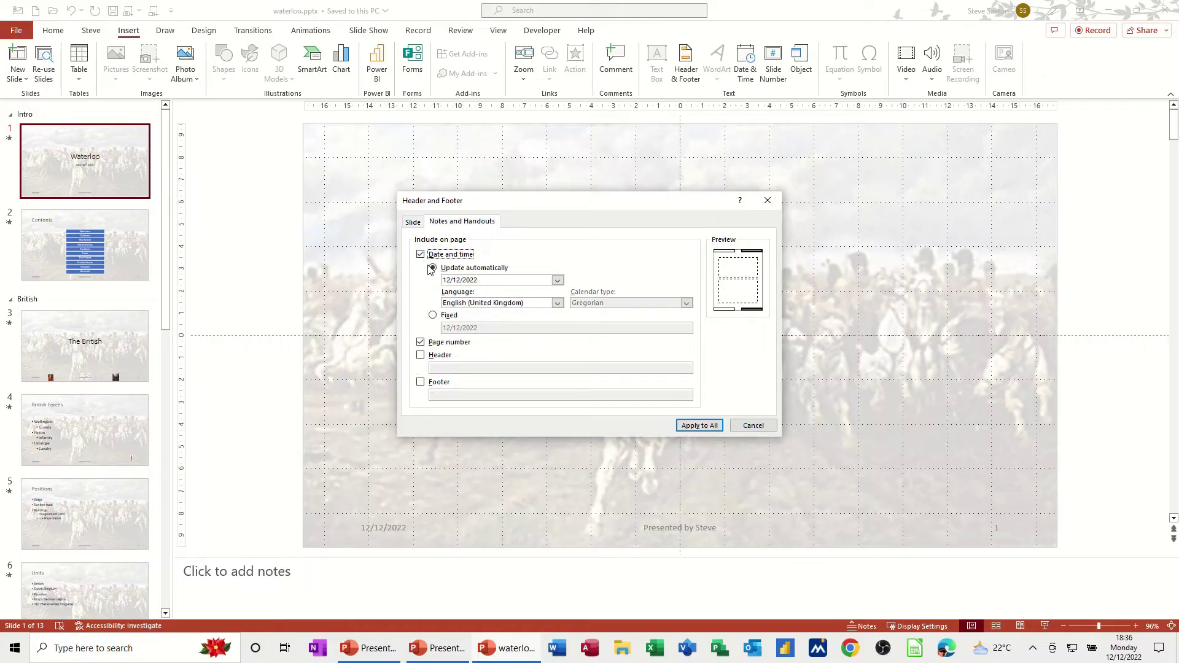
click(420, 356)
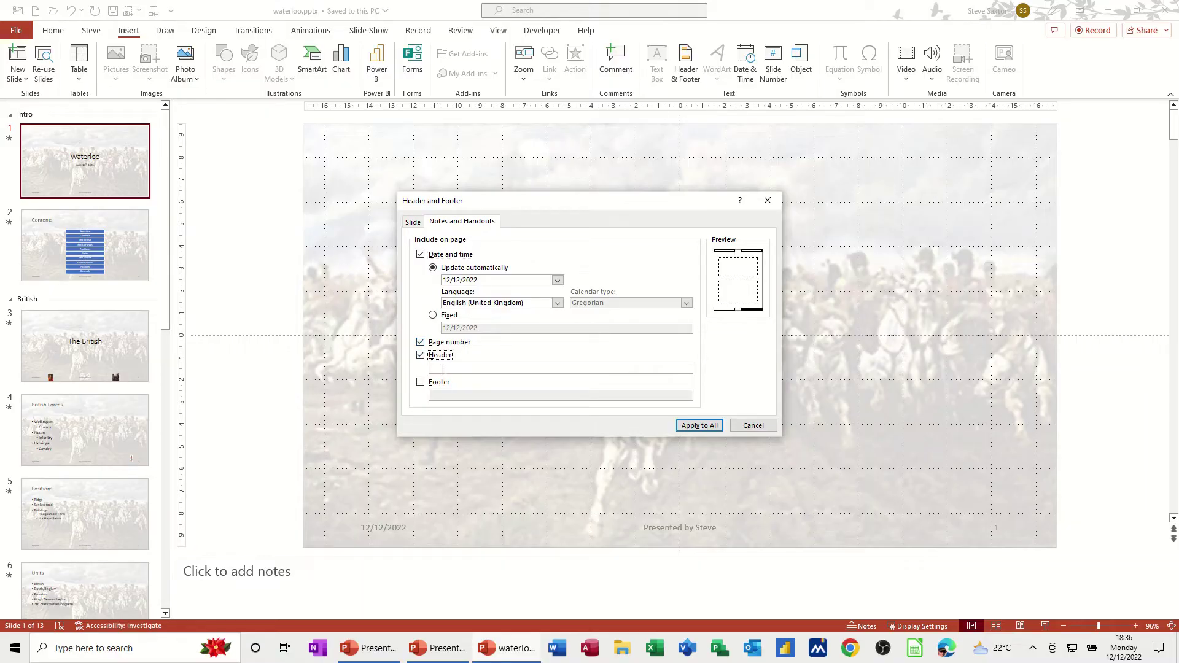
click(442, 368)
text(IT's Easy Training)
click(420, 382)
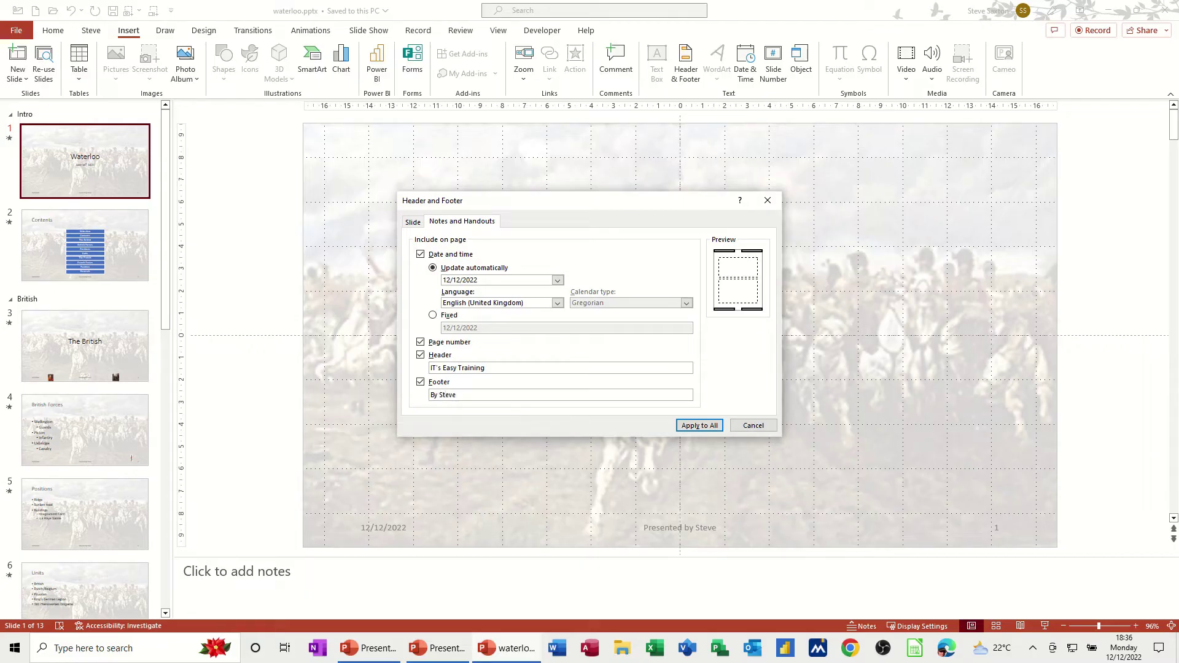
click(694, 426)
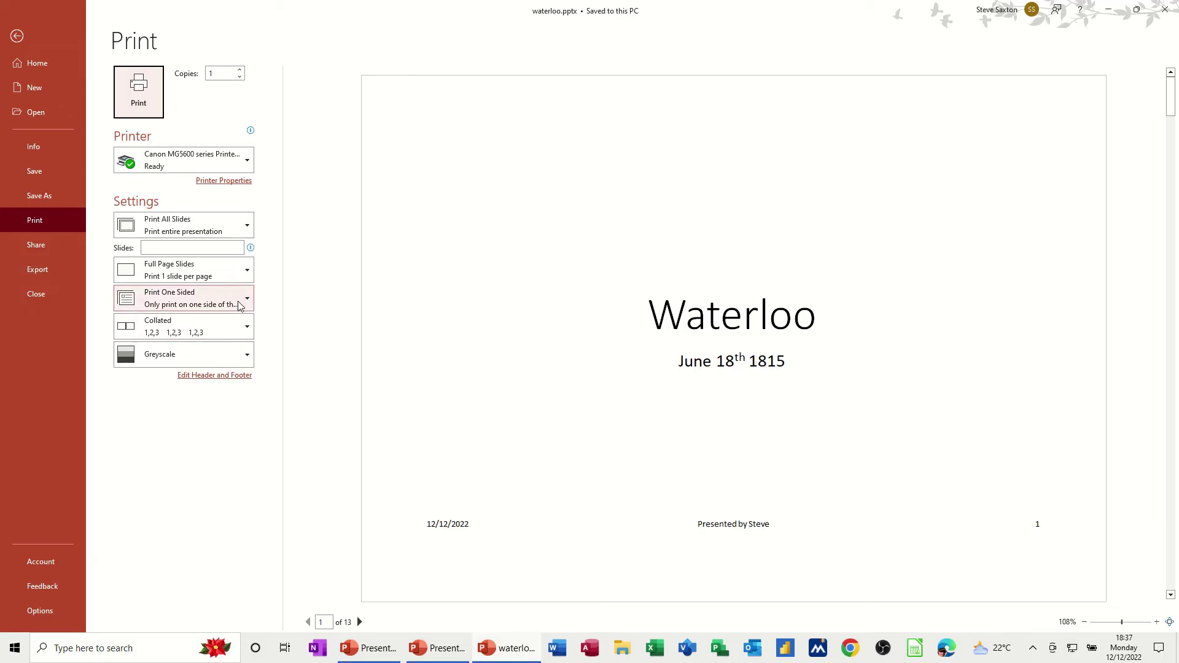
- Change the print layout to Notes Pages
click(244, 276)
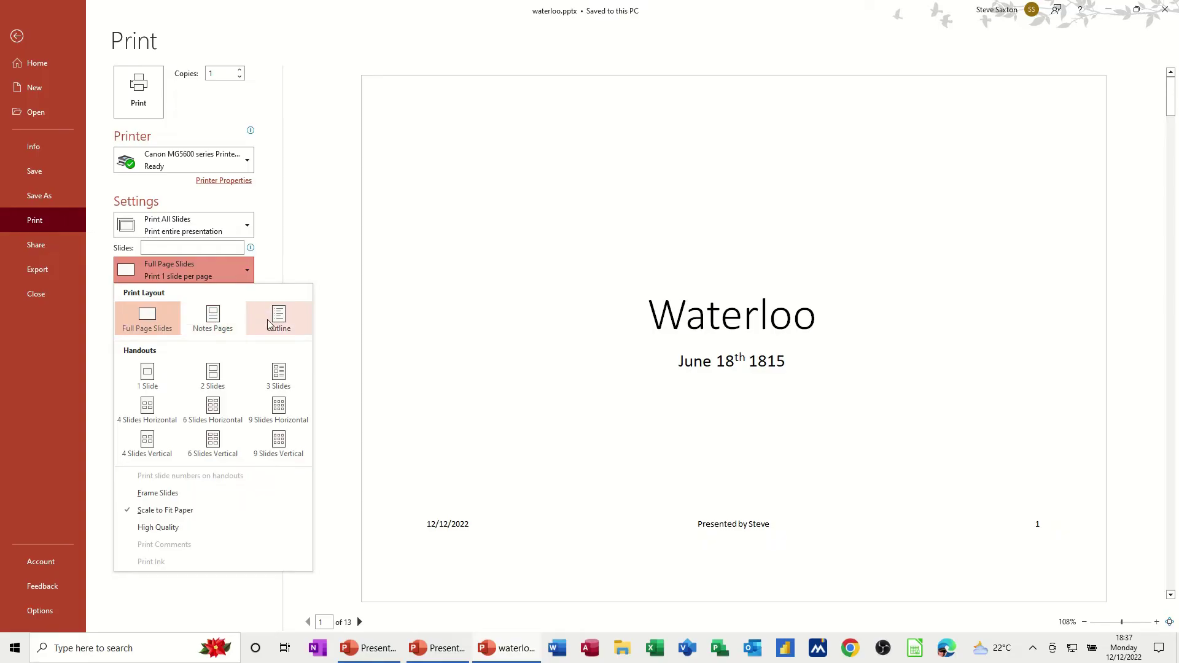
click(222, 321)
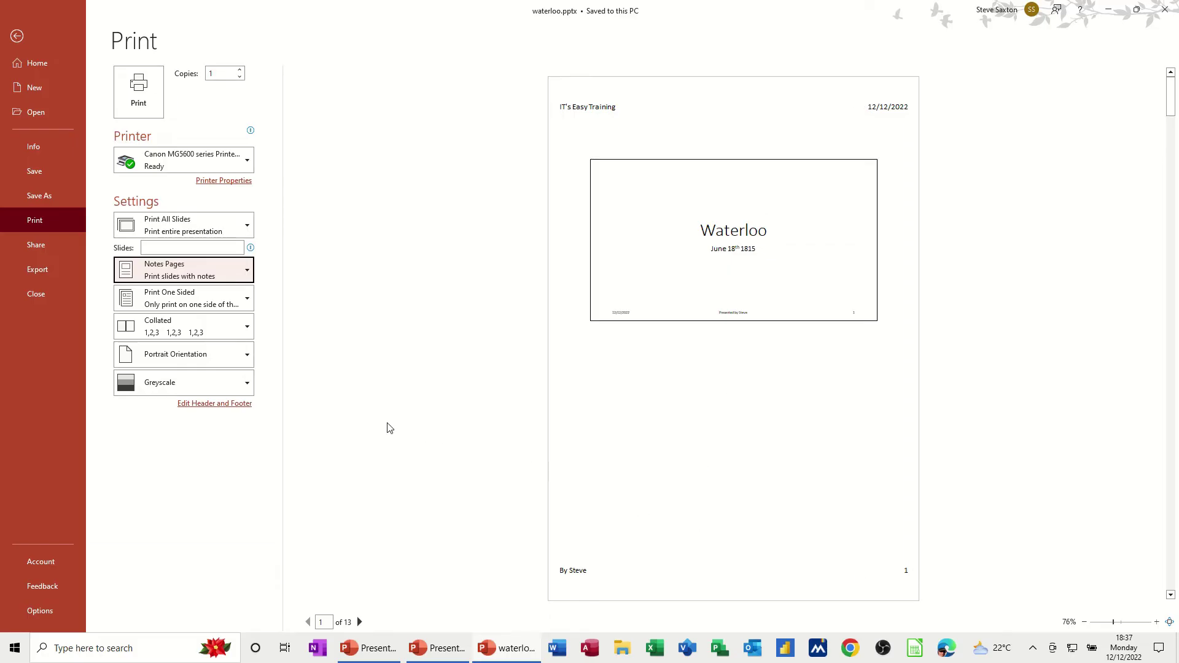
- Preview the printout as an Outline, then switch back to Full Page Slides
click(247, 270)
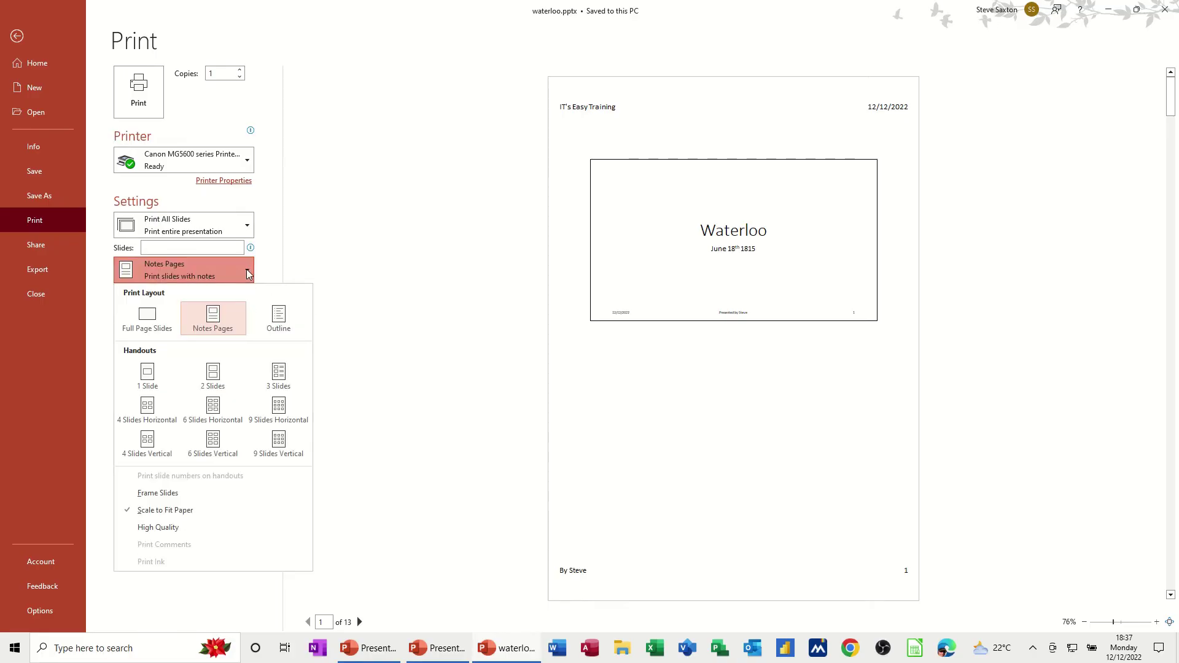
click(282, 322)
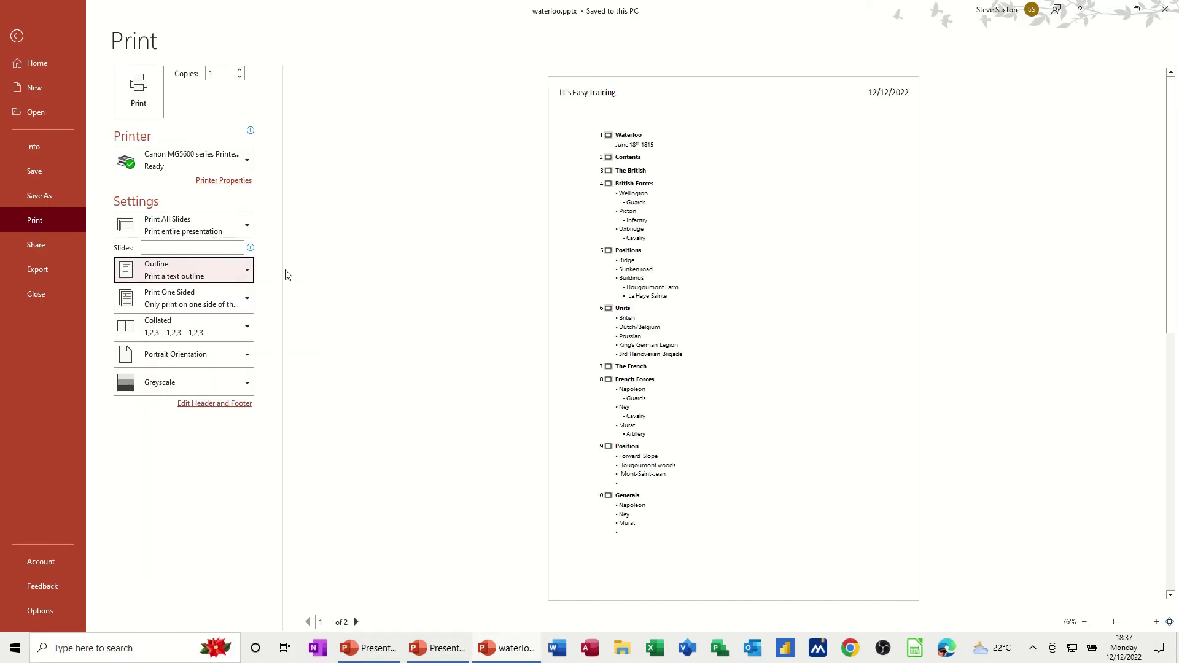
click(247, 270)
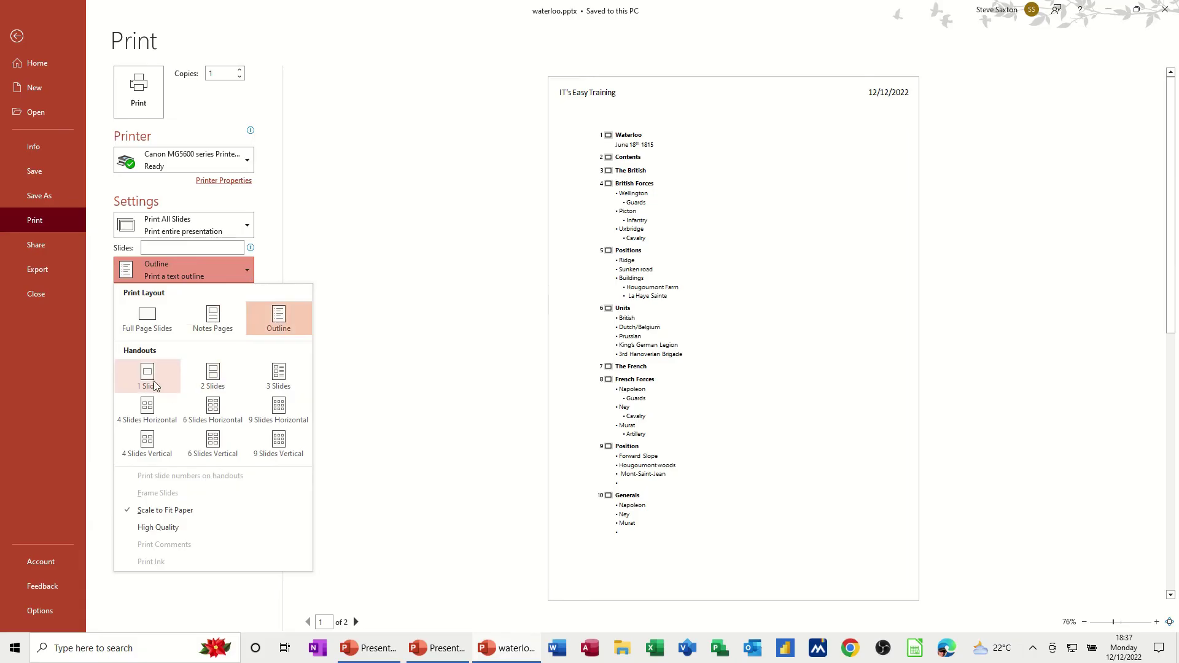
click(145, 330)
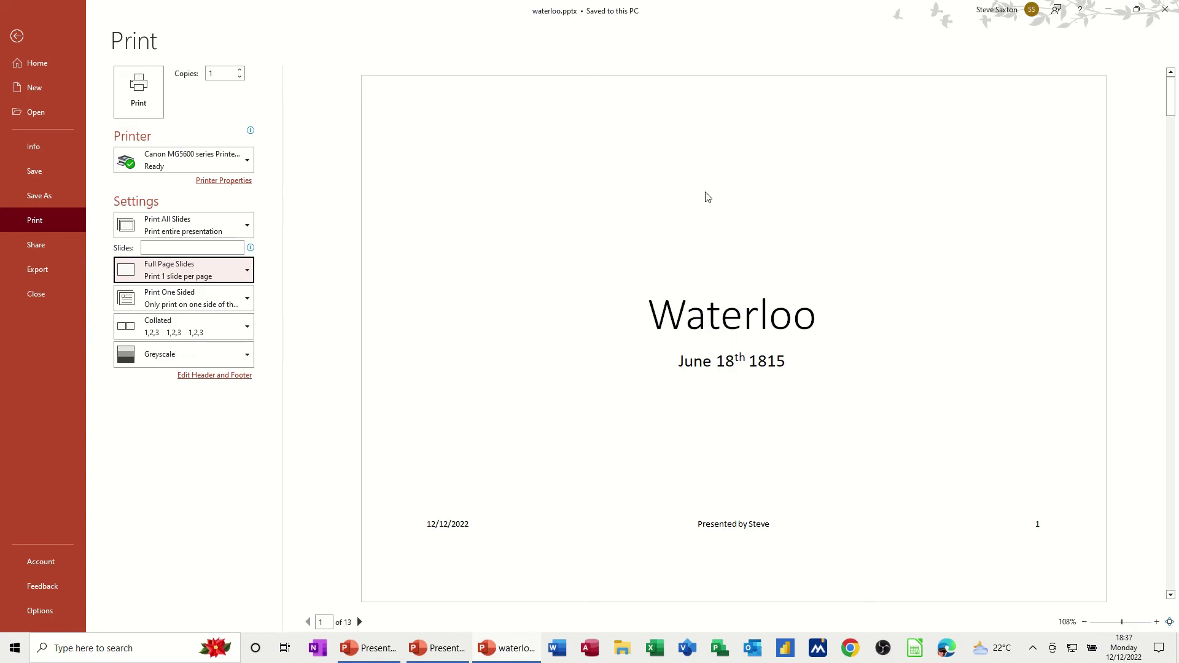
- Preview the printout as Handouts with 2 slides per page
click(246, 274)
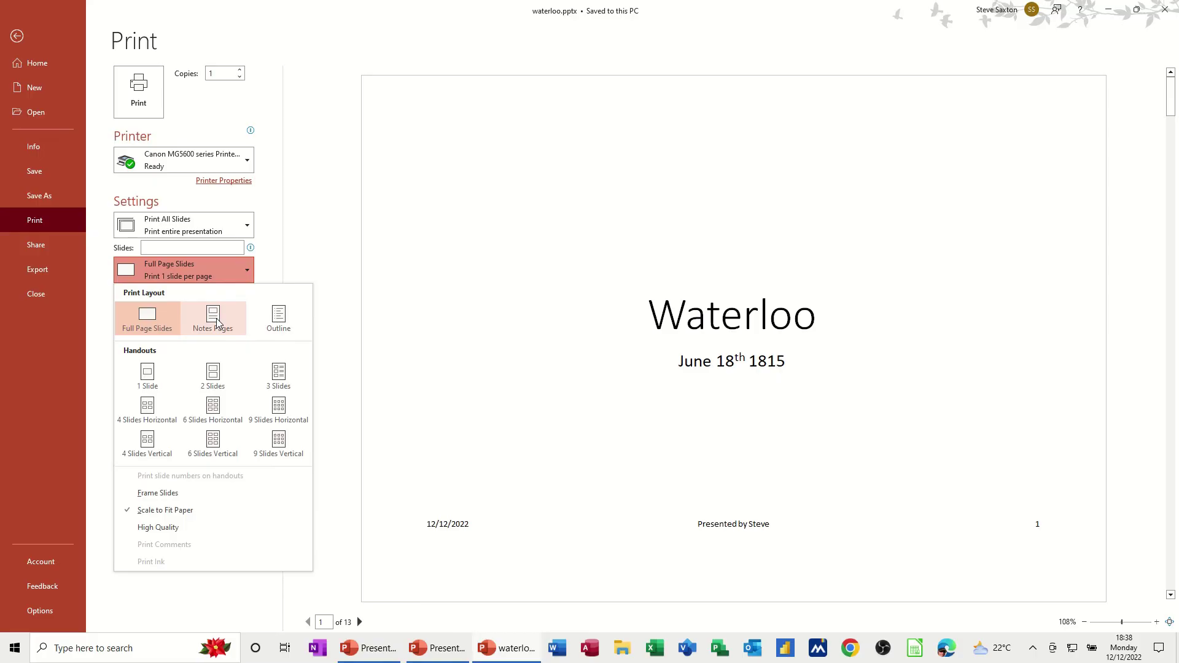
click(213, 375)
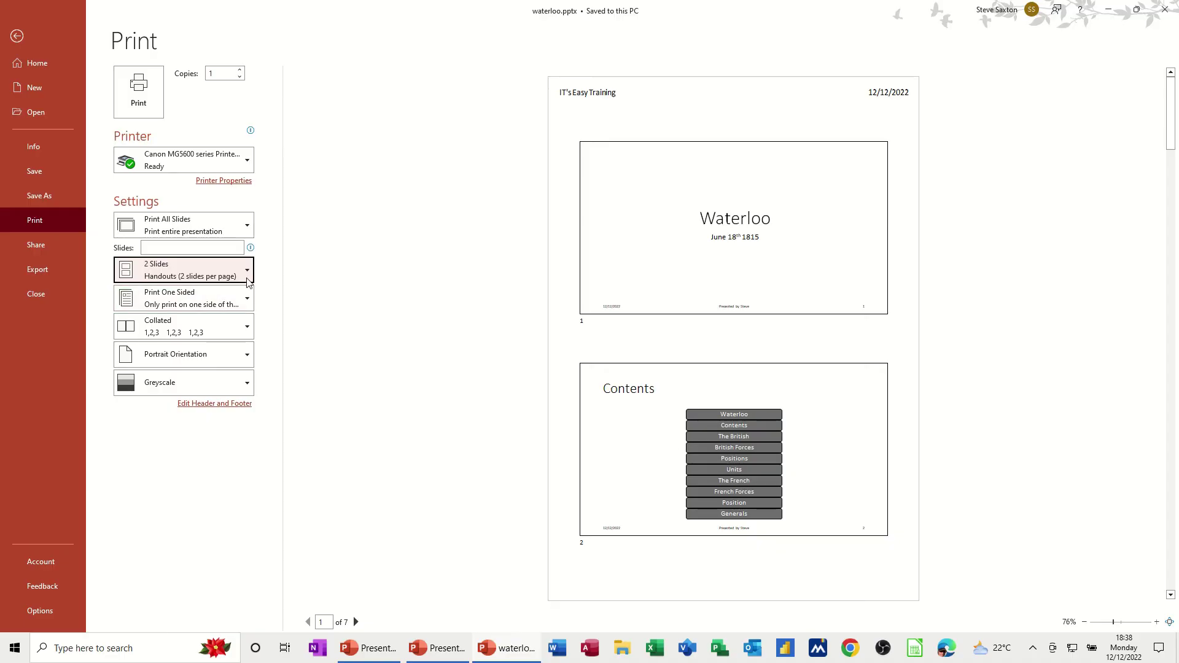
click(214, 405)
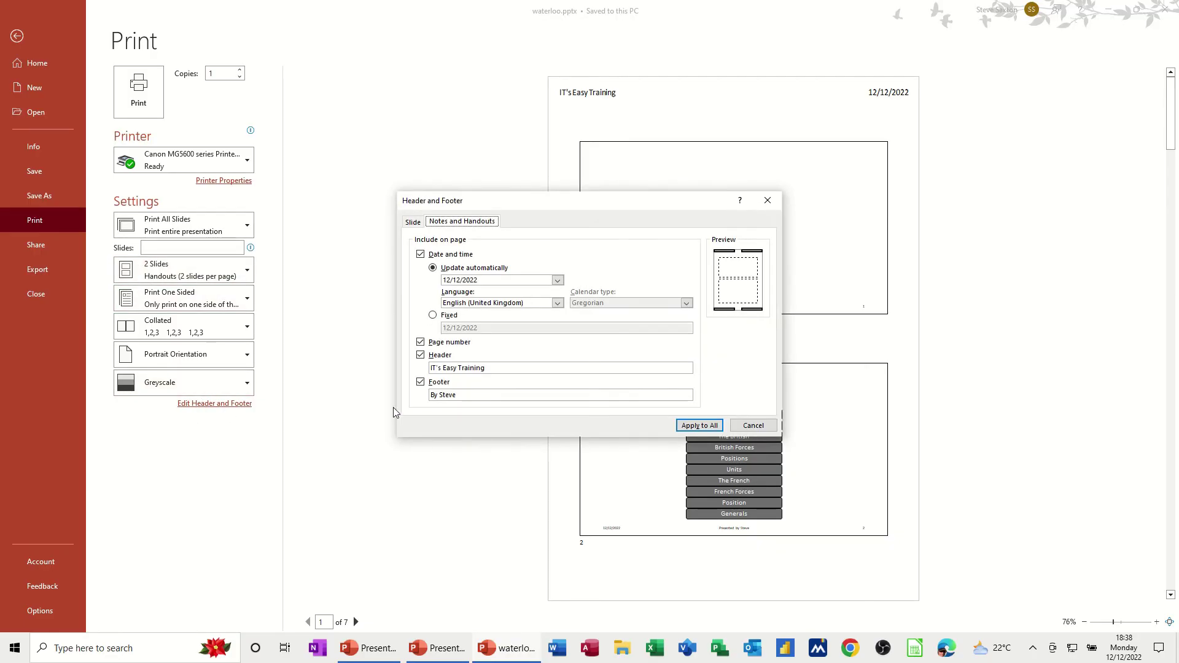
- Review the Slide and Notes and Handouts header settings, then close the dialog
click(412, 223)
click(450, 227)
key(Tab)
click(767, 200)
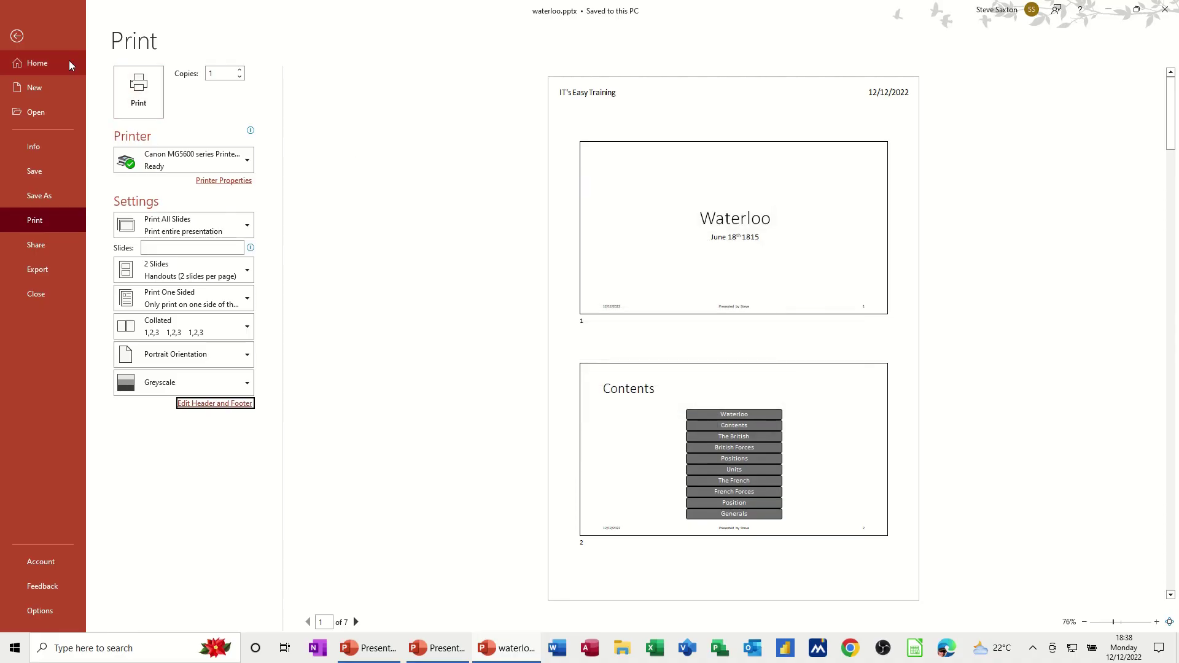
- Leave the Print view and reopen the slide Header and Footer settings, positioned higher
click(19, 36)
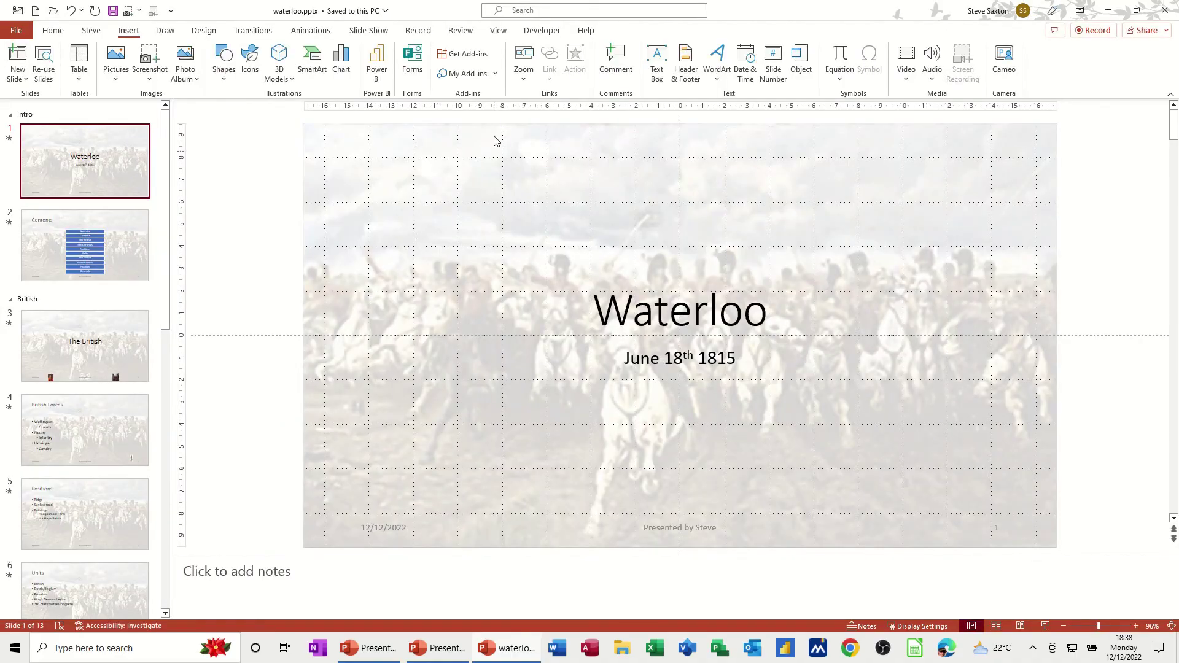
click(685, 64)
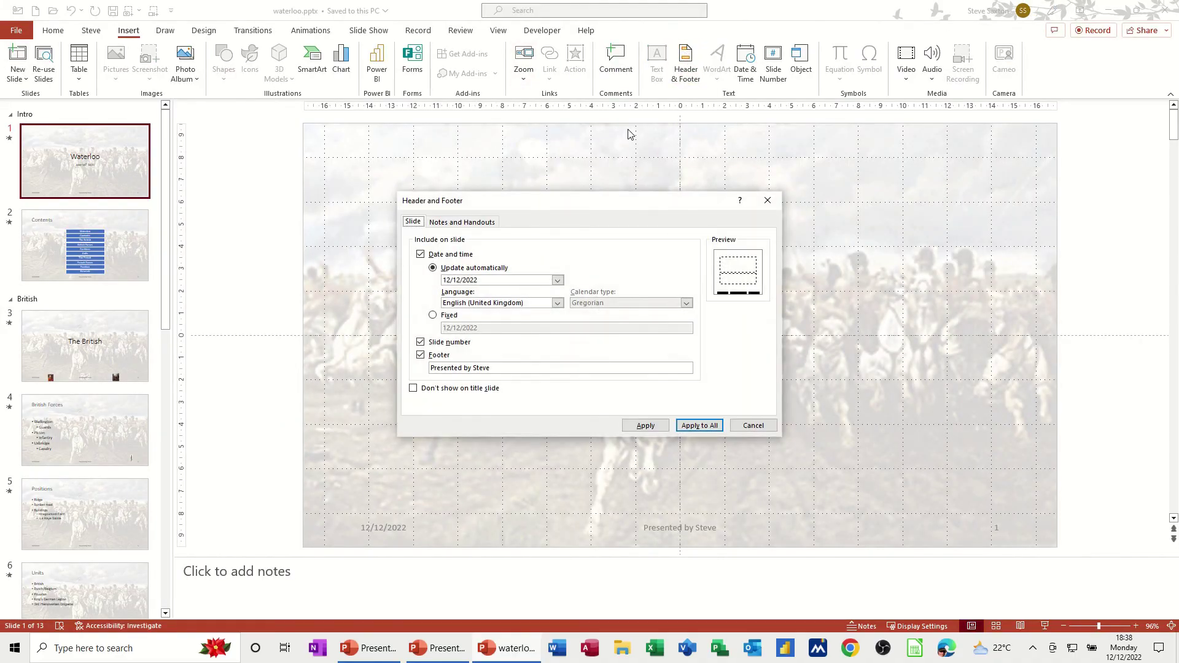
drag(544, 201, 542, 167)
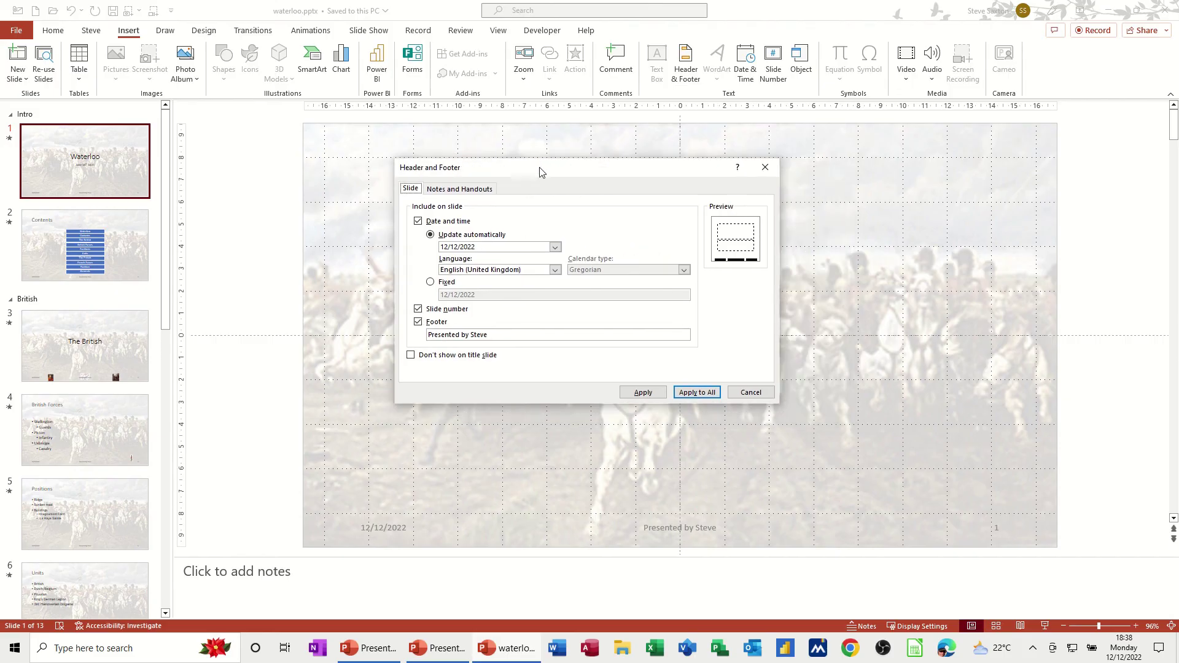